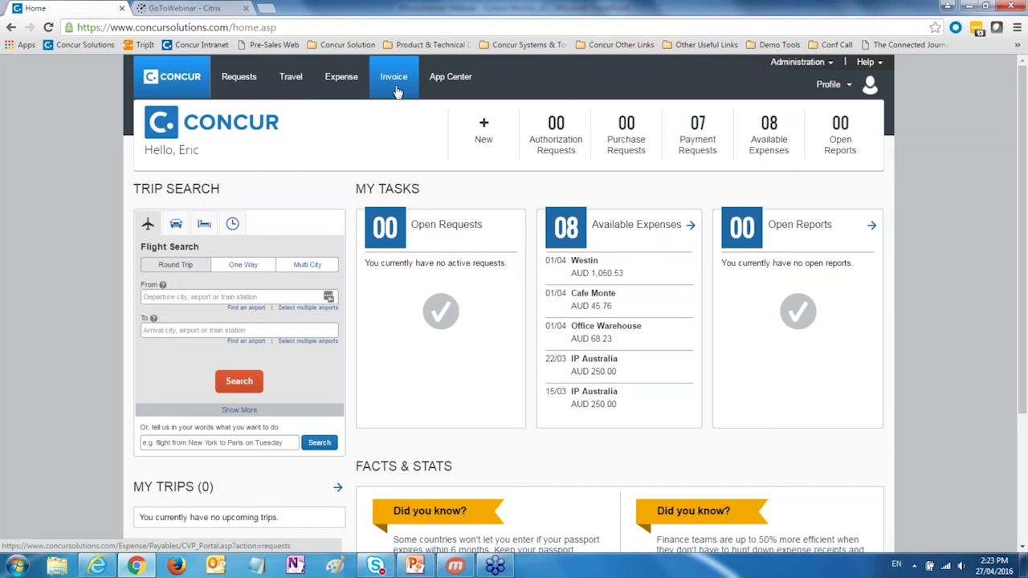
# - Open the Invoice Capture batch list in the Invoice area and widen the Subject column to show full subjects
pyautogui.click(396, 90)
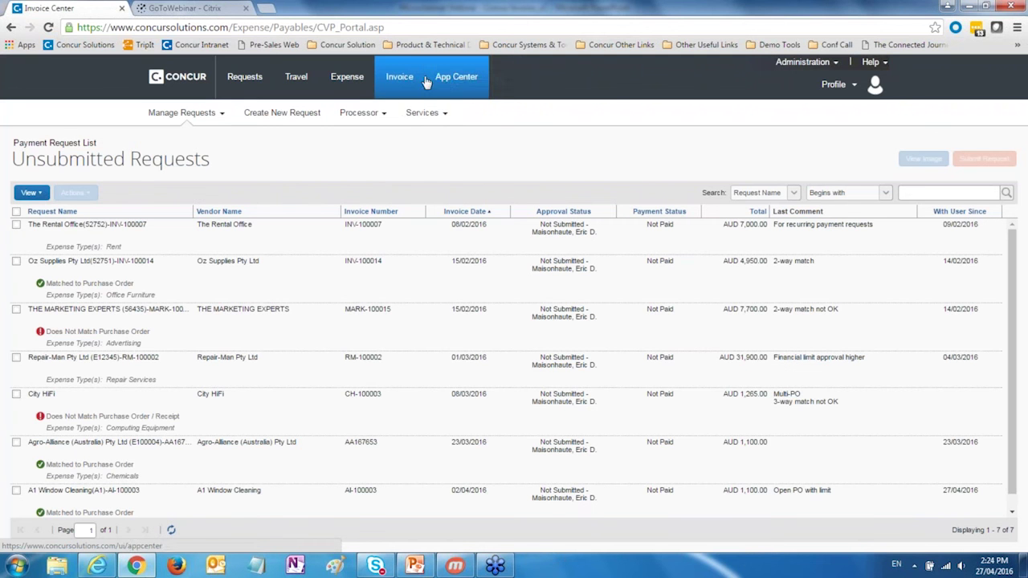
pyautogui.moveTo(422, 115)
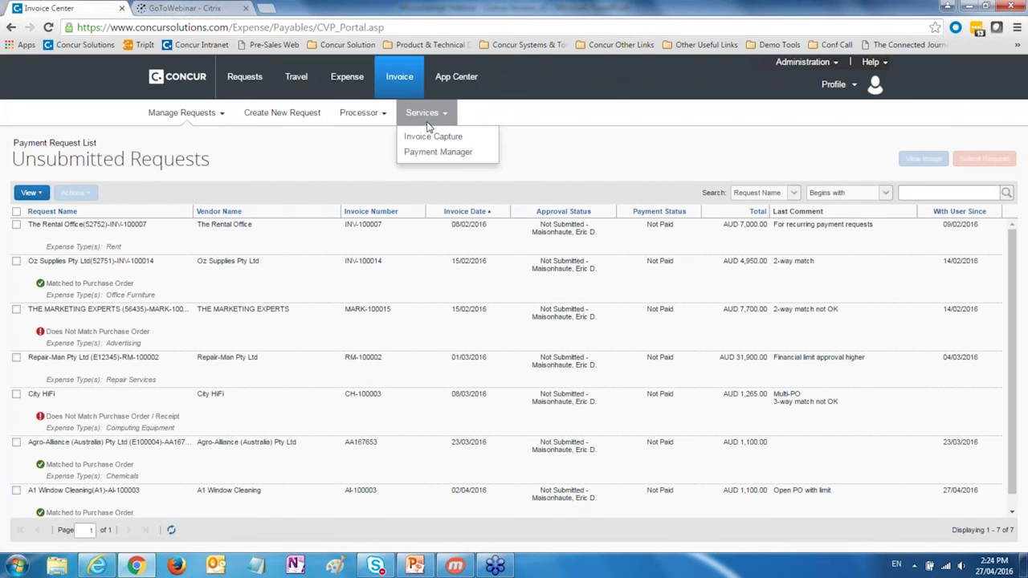
pyautogui.click(433, 138)
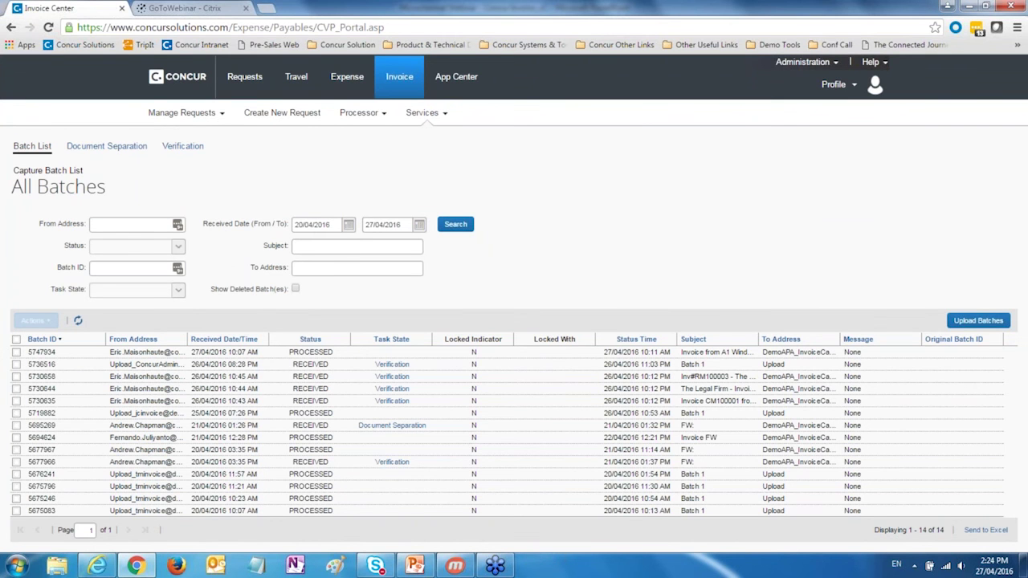
pyautogui.doubleClick(820, 339)
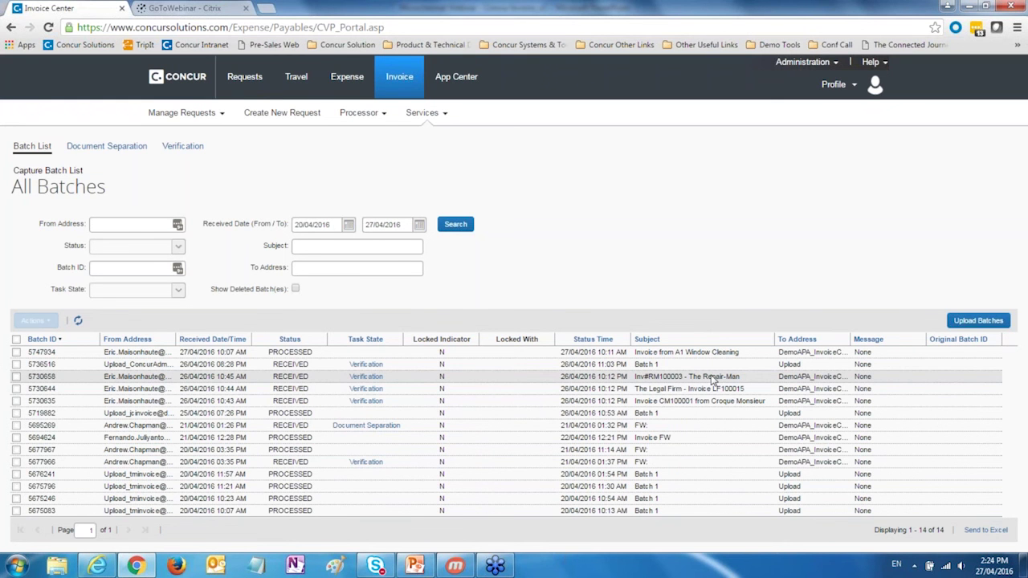
# - Open the "Inv#RM100003 - The Repair-Man" batch for verification and look through both pages of its invoice document
pyautogui.click(366, 377)
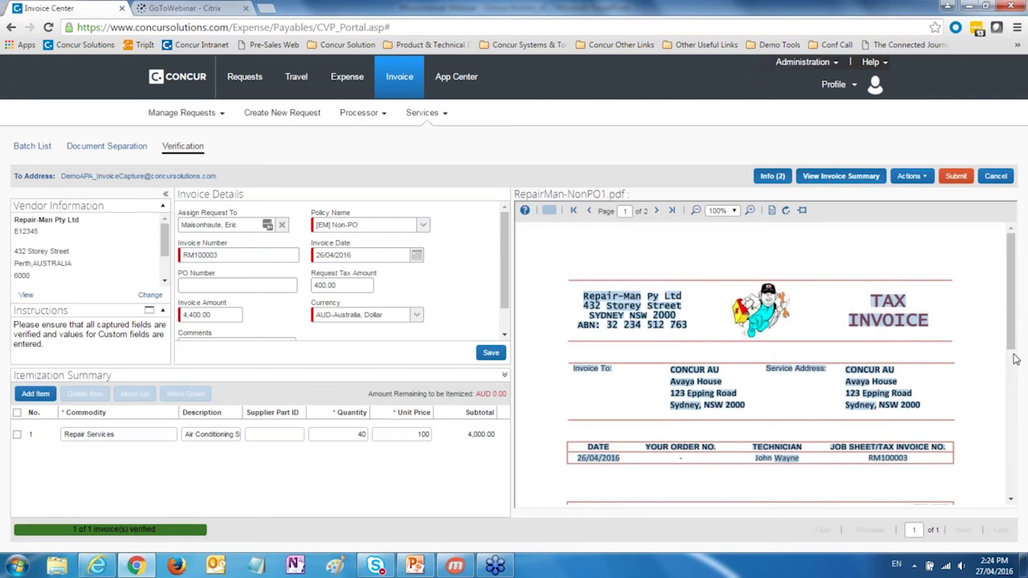
pyautogui.moveTo(1016, 353); pyautogui.dragTo(1009, 305)
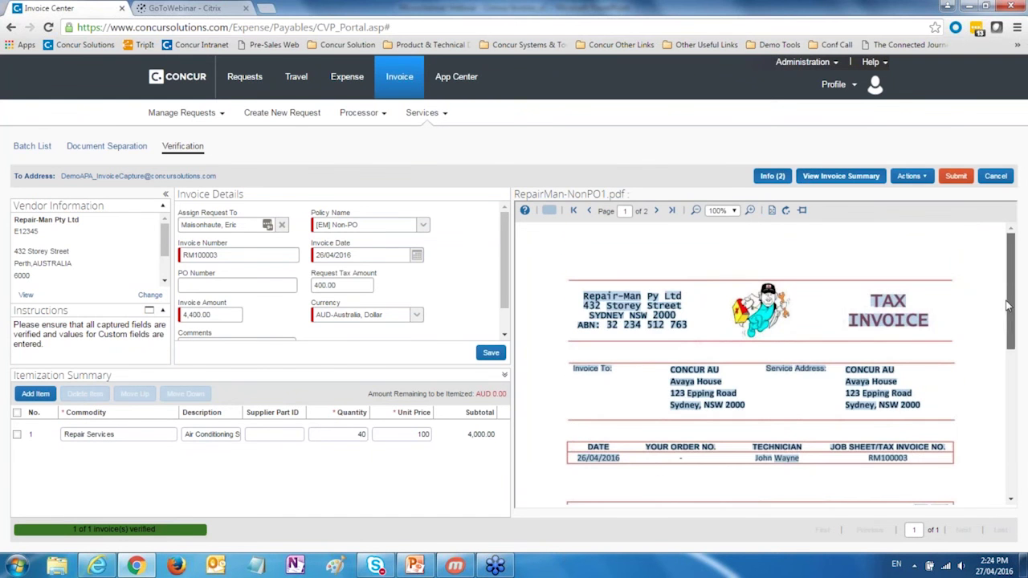
pyautogui.click(656, 210)
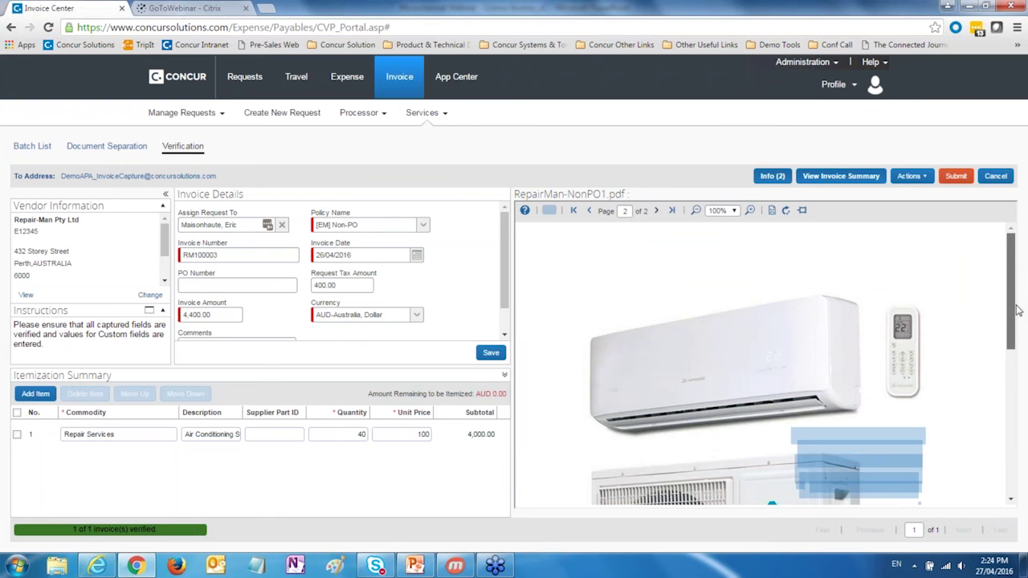
pyautogui.scroll(-5, 1014, 310)
pyautogui.scroll(3, 1014, 311)
pyautogui.scroll(2, 1012, 310)
pyautogui.click(590, 212)
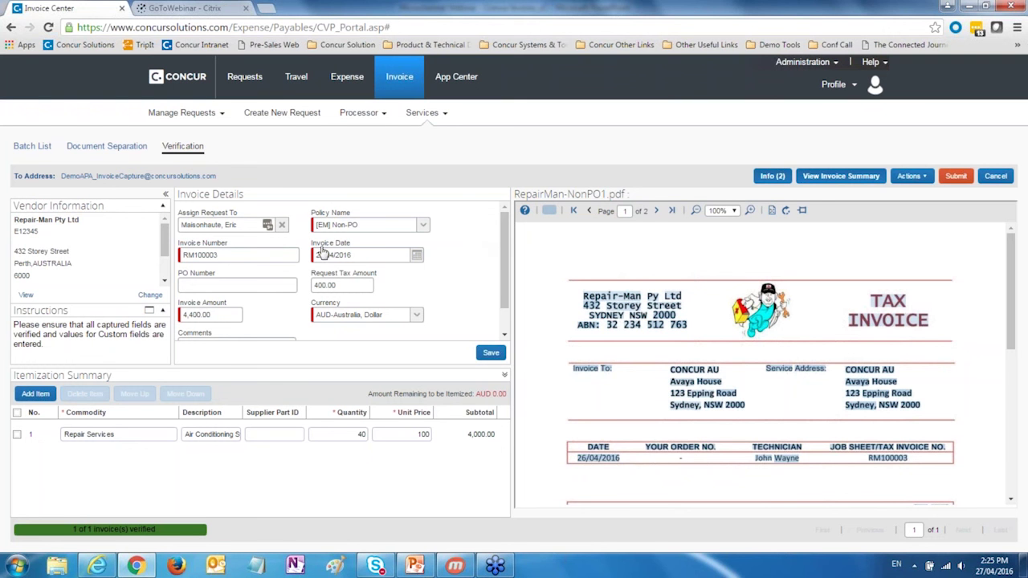
# - Check the captured invoice number and line item against the invoice image and submit the batch to create its payment request
pyautogui.doubleClick(234, 255)
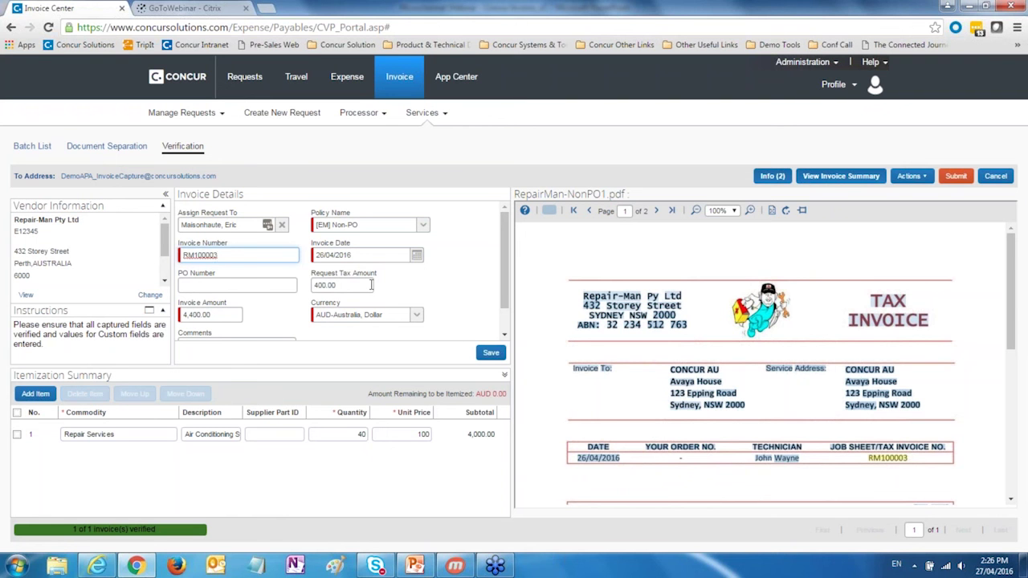
pyautogui.click(505, 319)
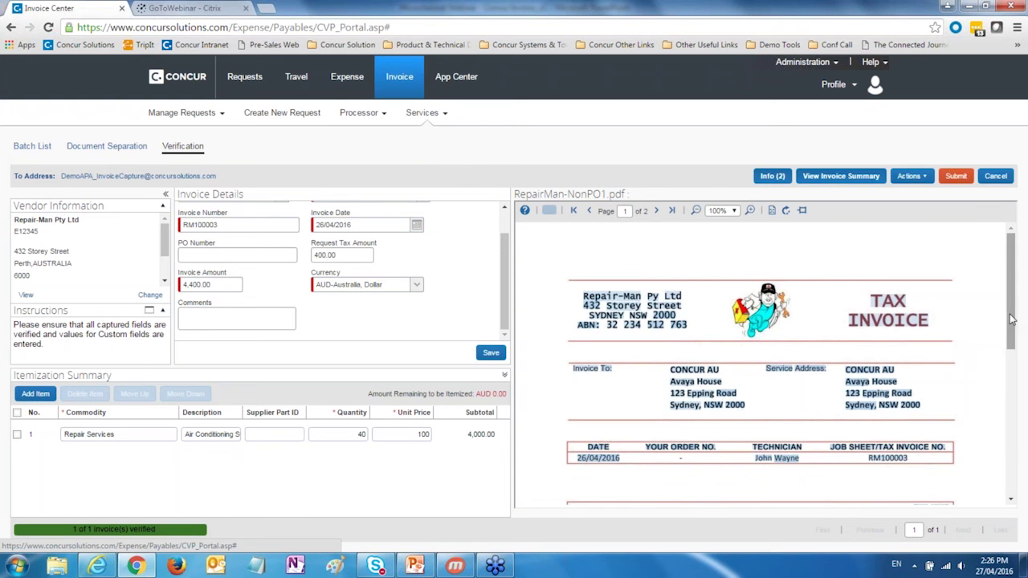
pyautogui.moveTo(1011, 319); pyautogui.dragTo(1011, 363)
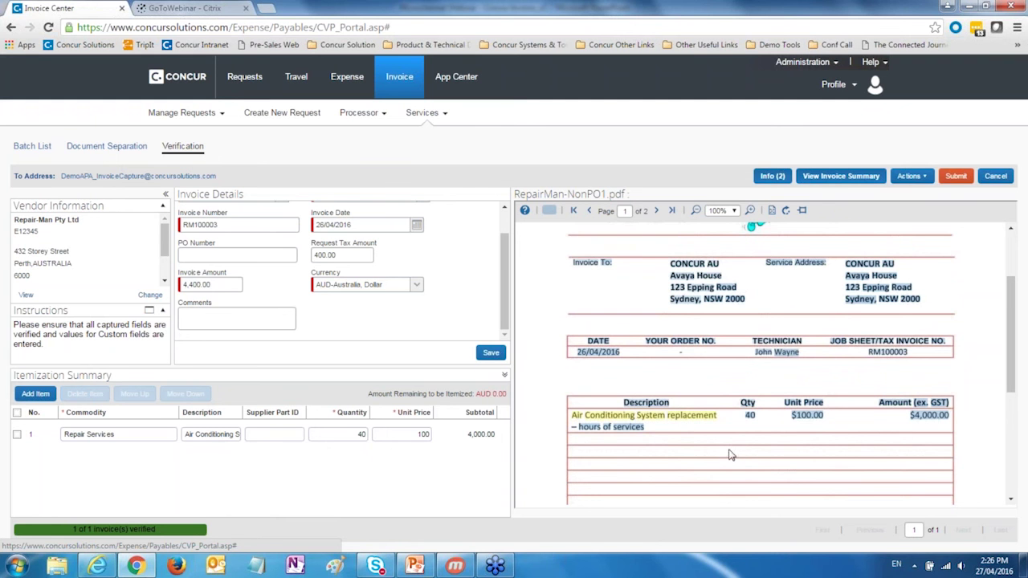
pyautogui.scroll(1, 508, 223)
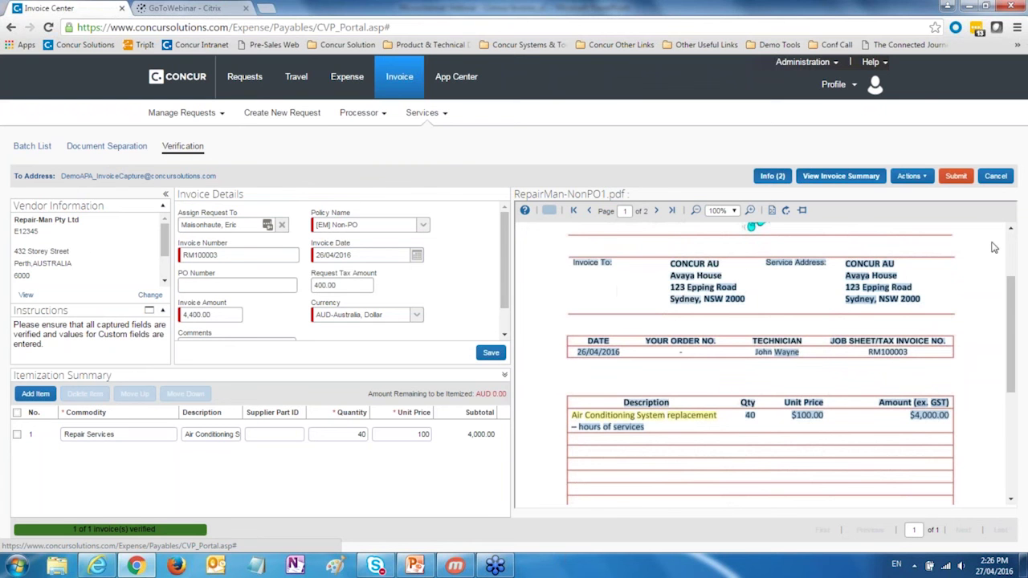
pyautogui.scroll(2, 1014, 250)
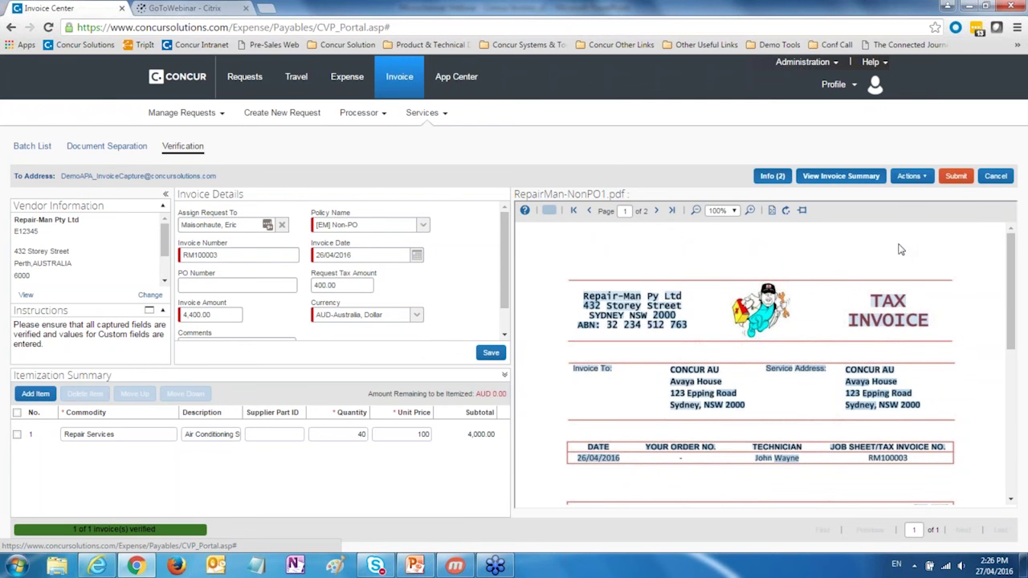
pyautogui.click(956, 177)
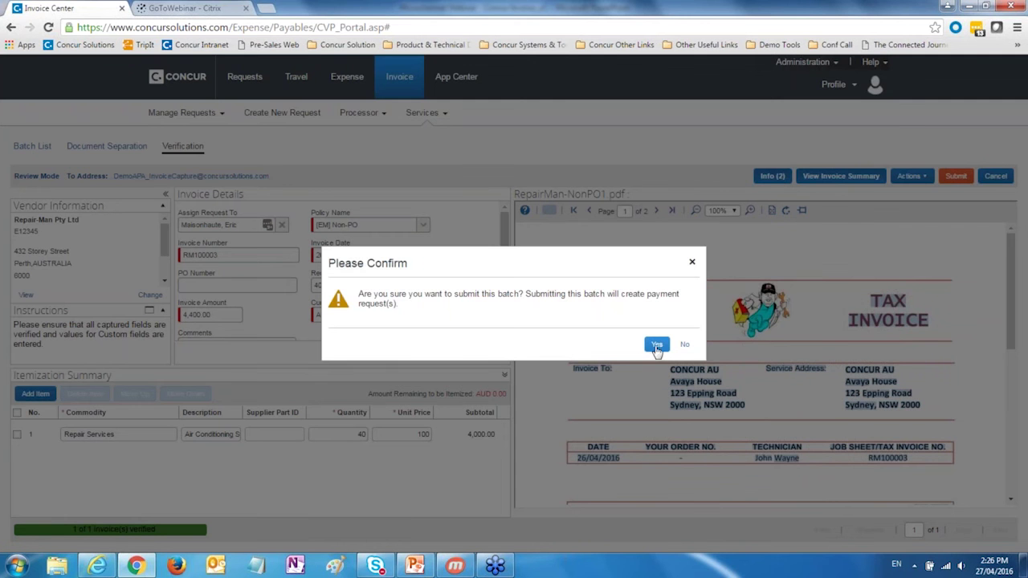
pyautogui.click(657, 346)
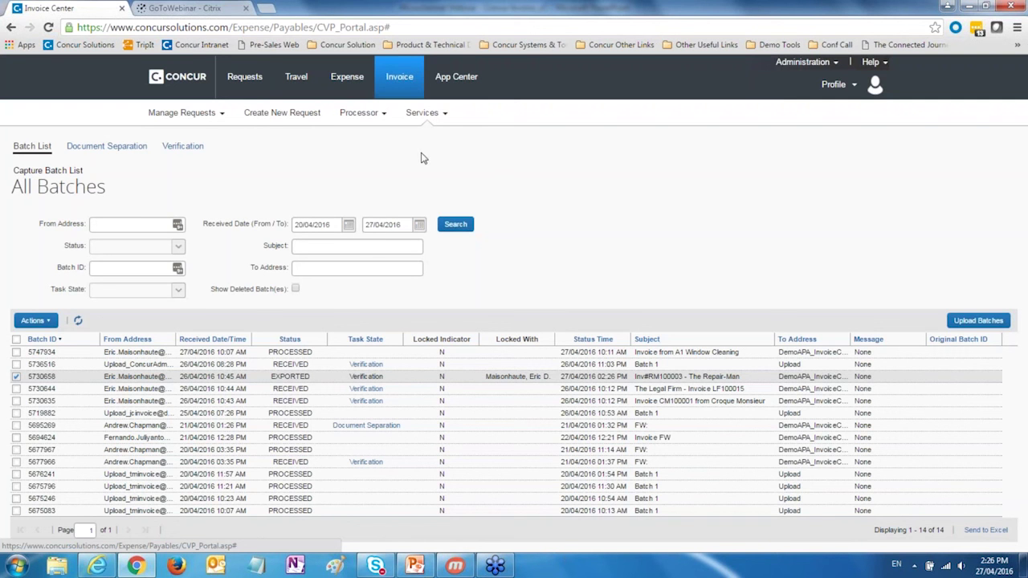
# - Open the Repair-Man Pty Ltd payment request RM100003 from the list of unsubmitted requests
pyautogui.click(399, 80)
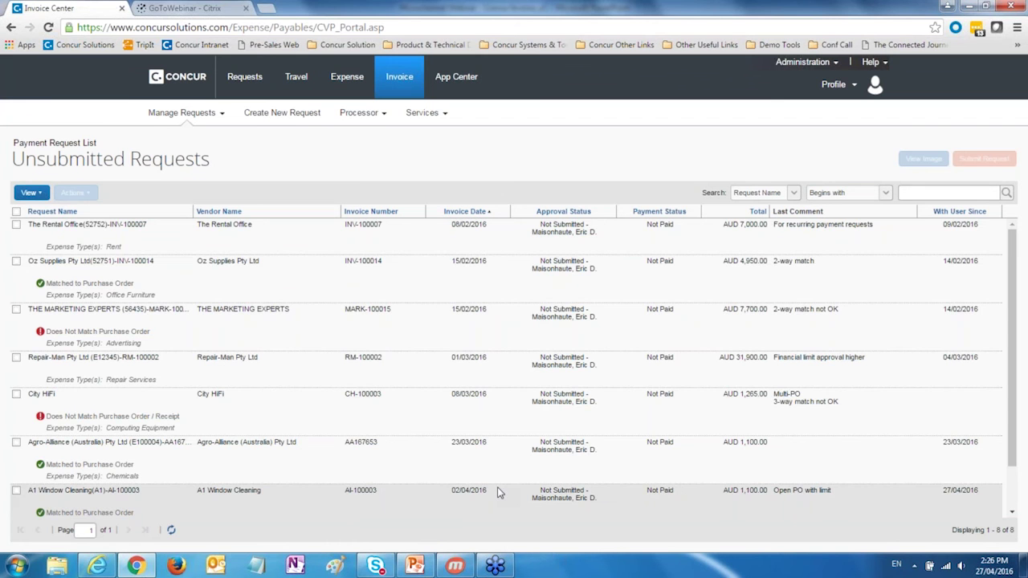
pyautogui.scroll(-1, 498, 493)
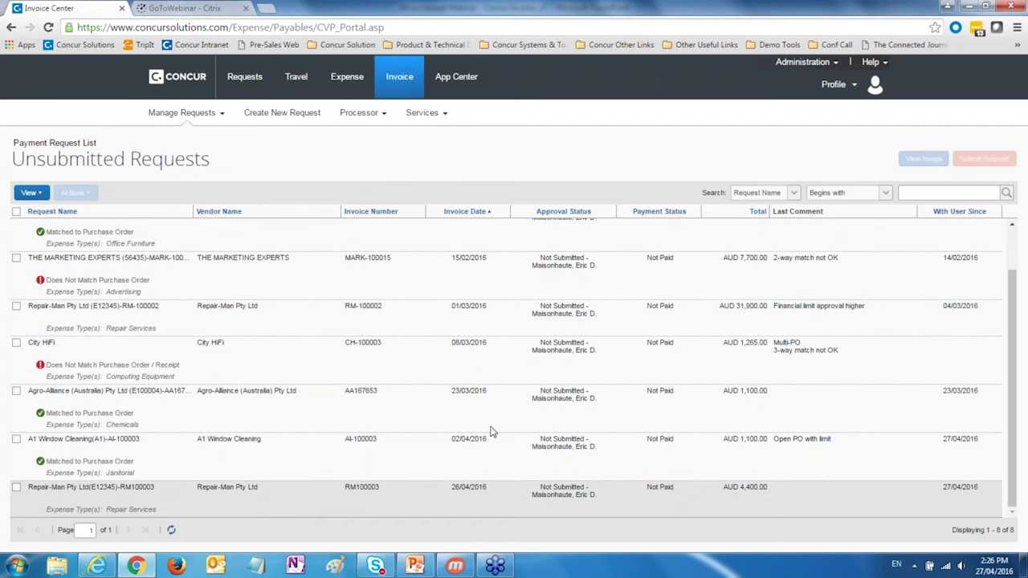
pyautogui.scroll(1, 482, 340)
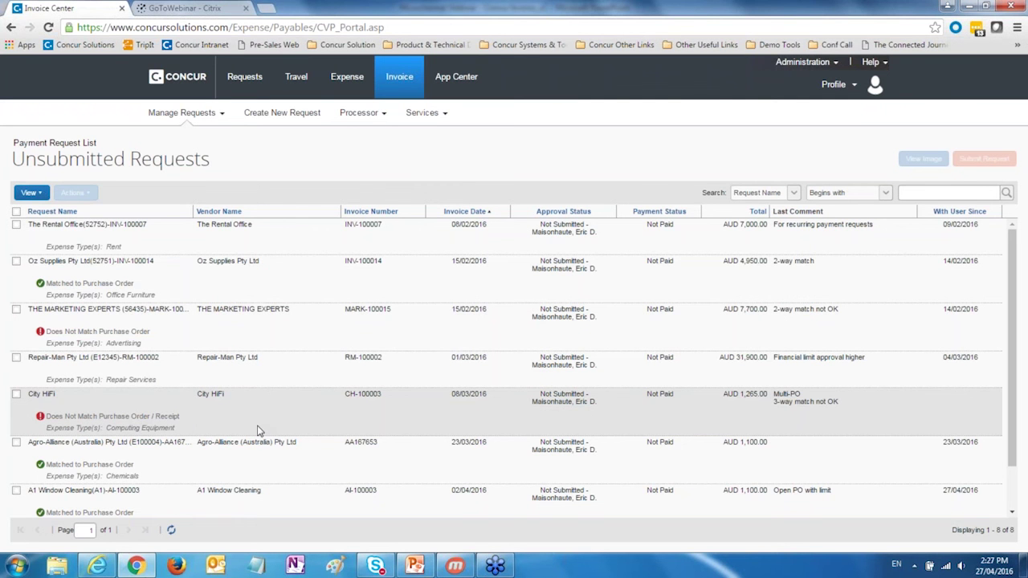
pyautogui.scroll(-2, 257, 431)
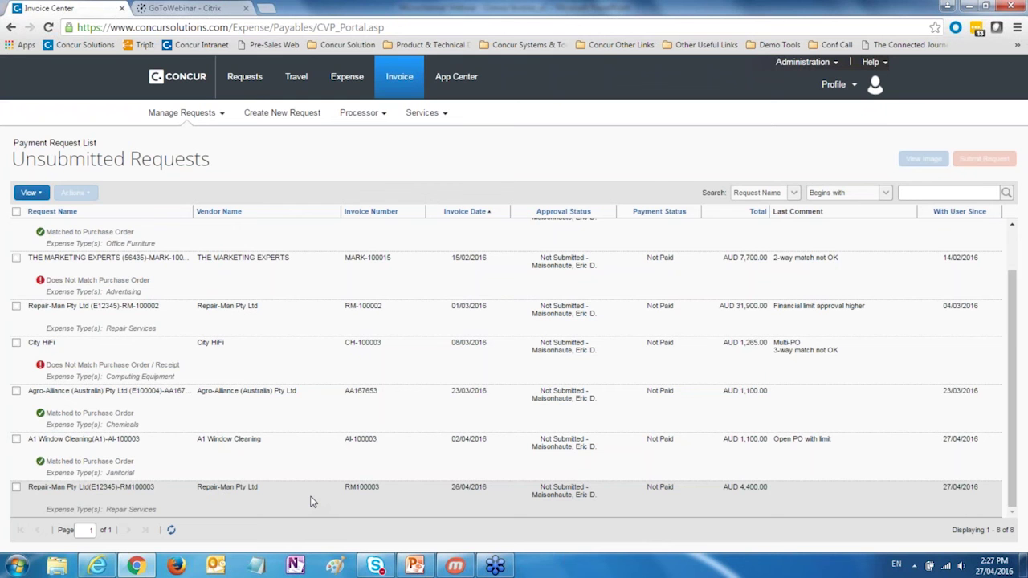
pyautogui.click(312, 502)
pyautogui.click(312, 502)
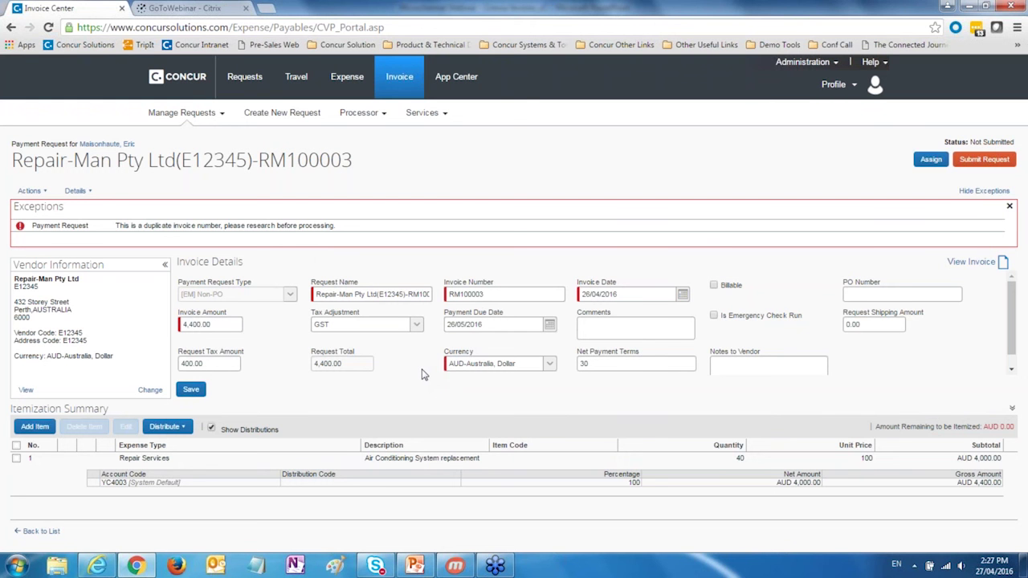
# - Change the request's invoice number to RM100004 and save the invoice details
pyautogui.doubleClick(492, 295)
pyautogui.click(496, 295)
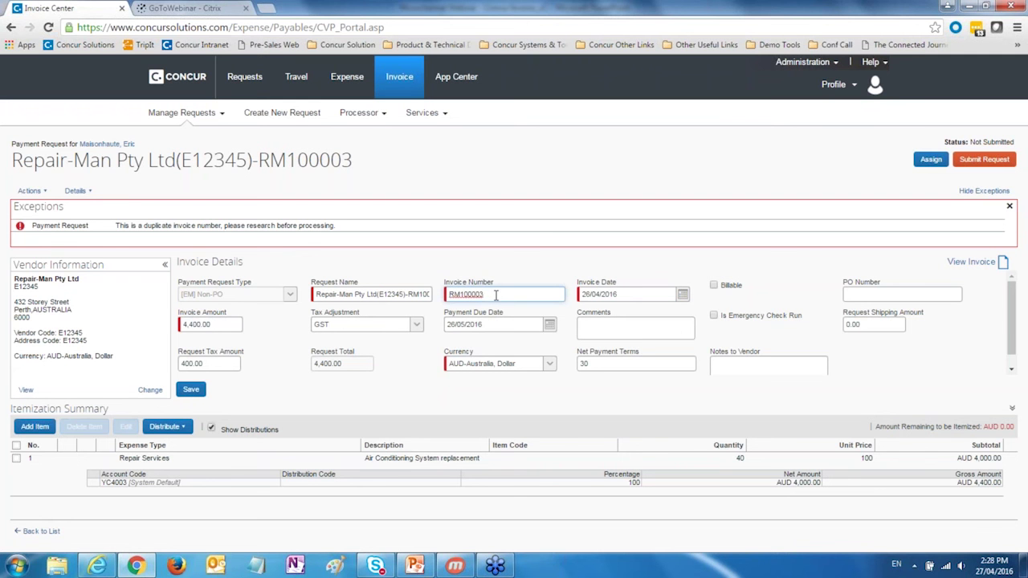
pyautogui.press('BackSpace')
pyautogui.click(196, 391)
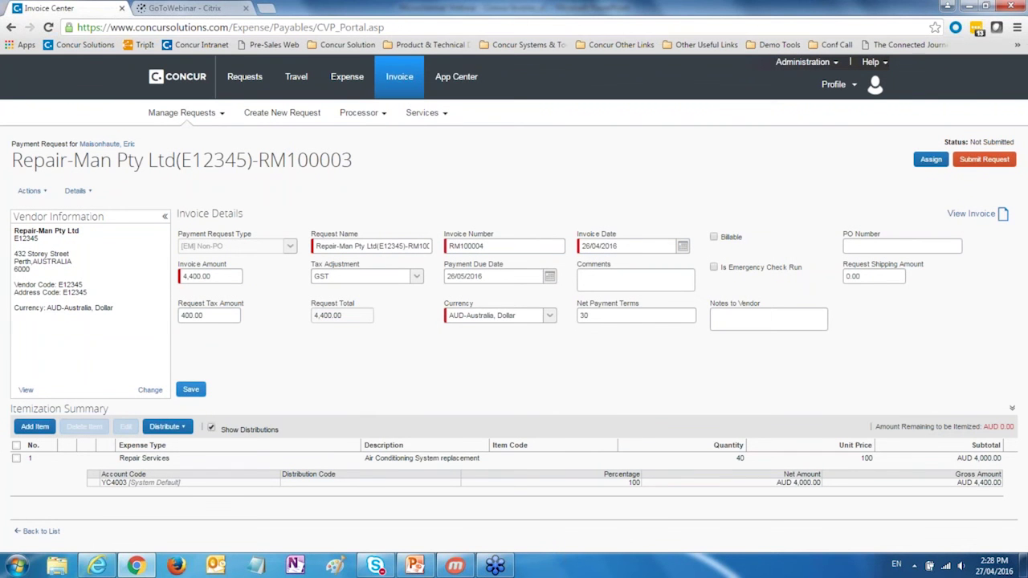
# - Distribute the Repair Services line item using the "Sales & Procurement" favorite, 50% to each cost centre, and save the distribution
pyautogui.moveTo(363, 357); pyautogui.dragTo(363, 314)
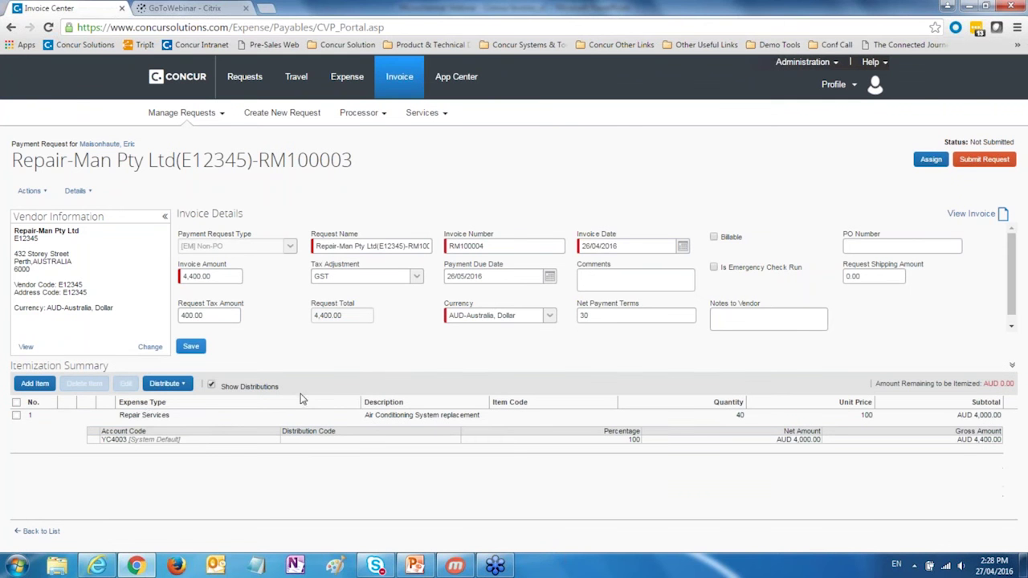
pyautogui.click(17, 417)
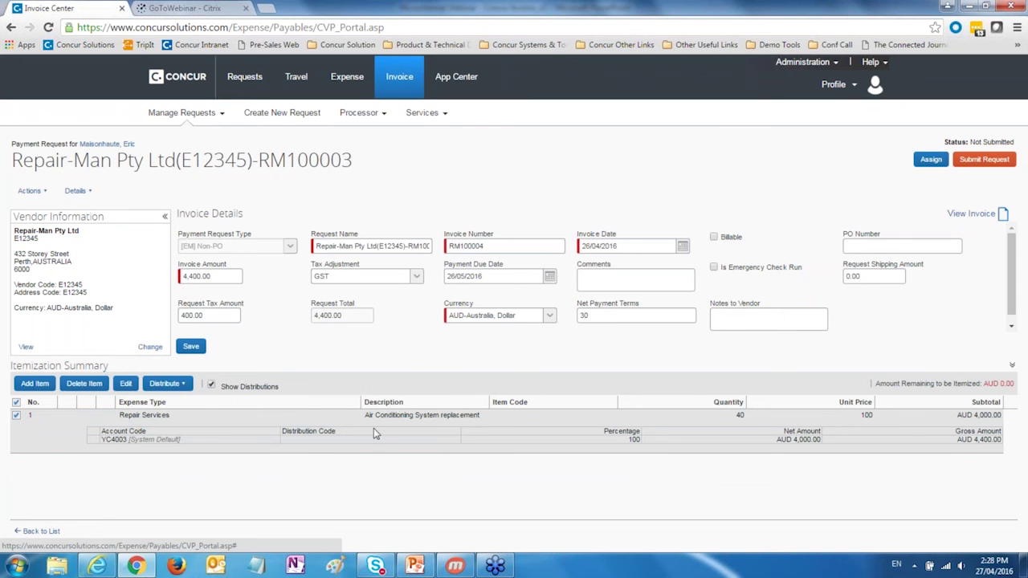
pyautogui.click(183, 386)
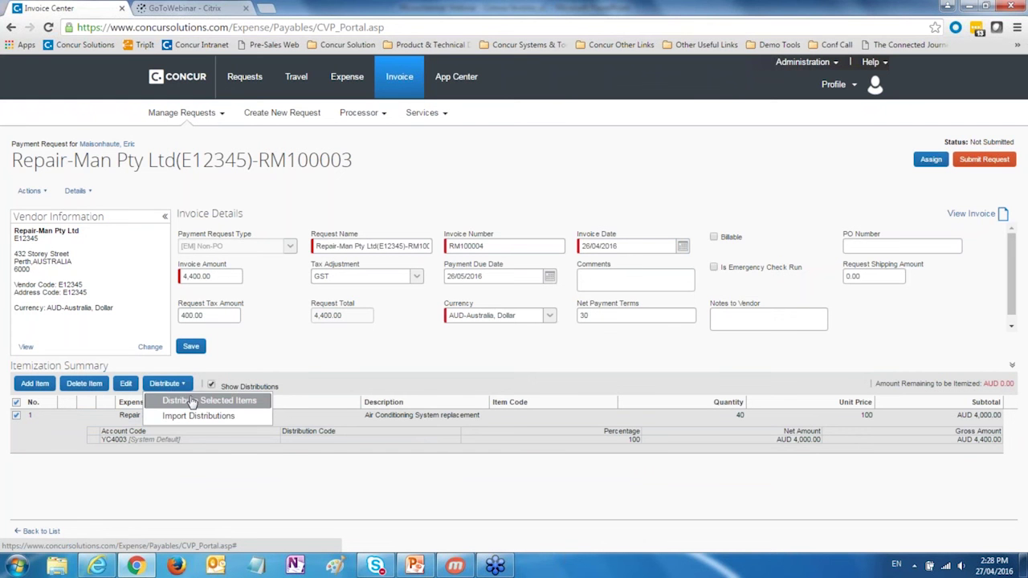
pyautogui.click(191, 401)
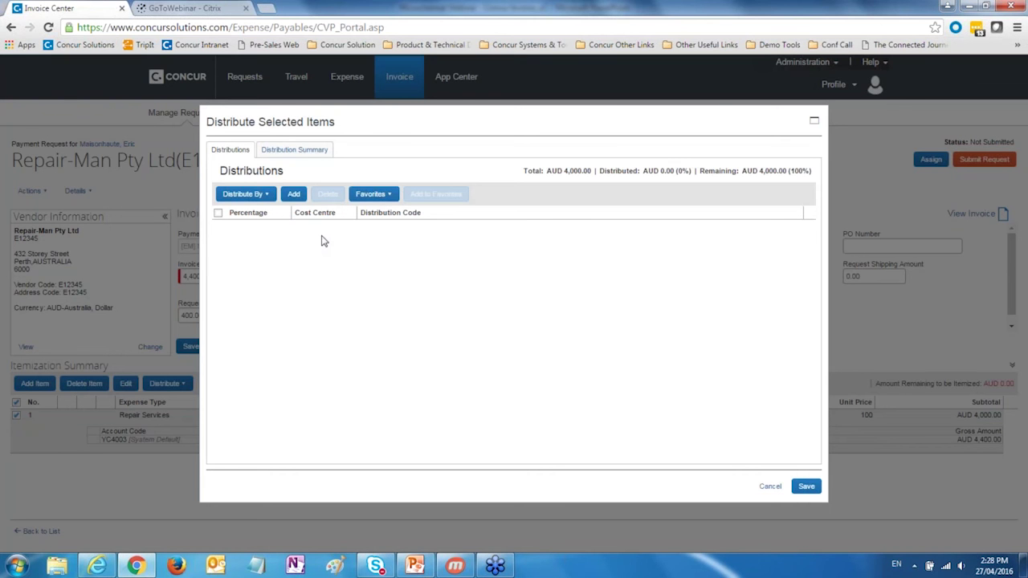
pyautogui.click(396, 195)
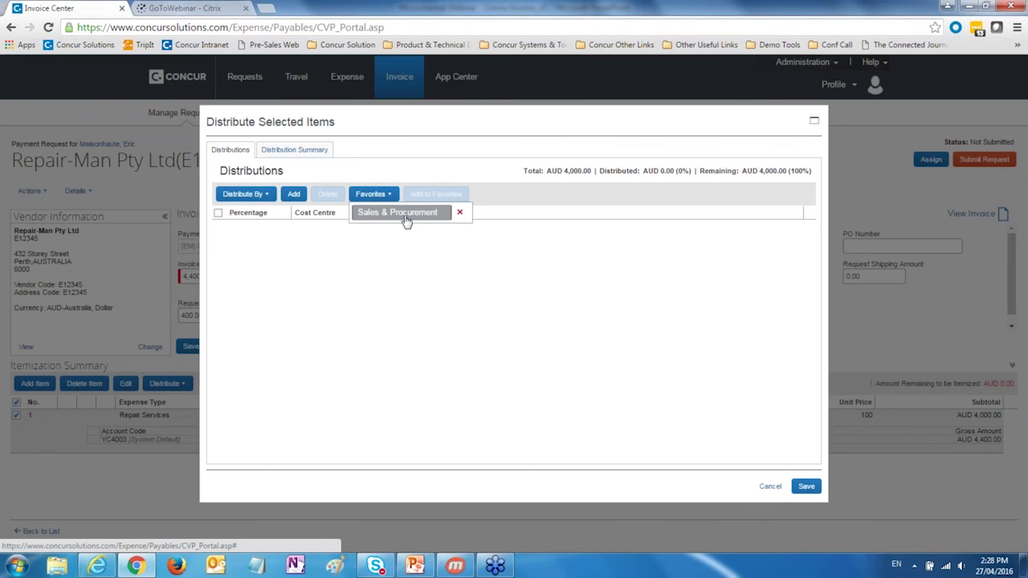
pyautogui.click(404, 218)
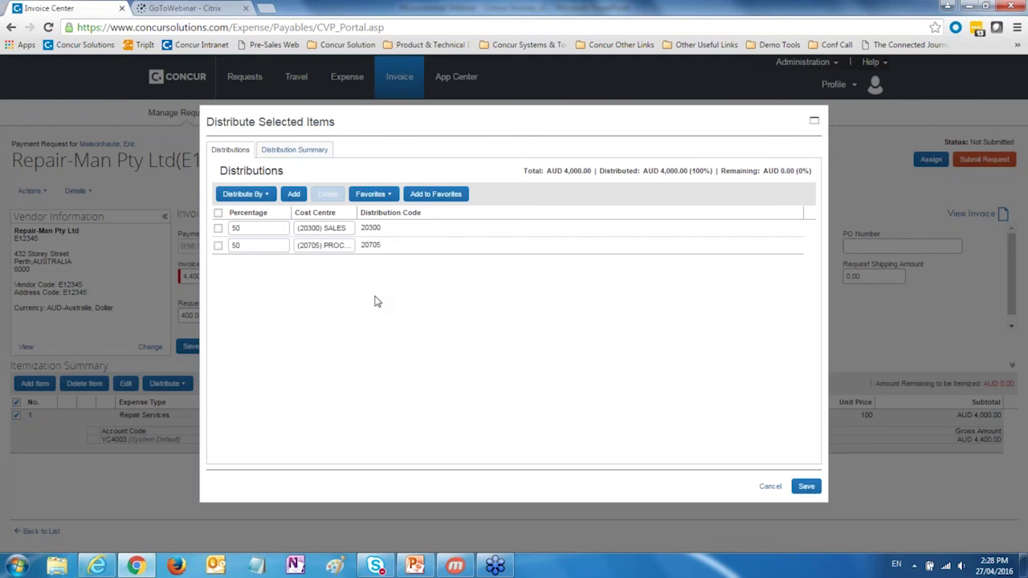
pyautogui.click(807, 488)
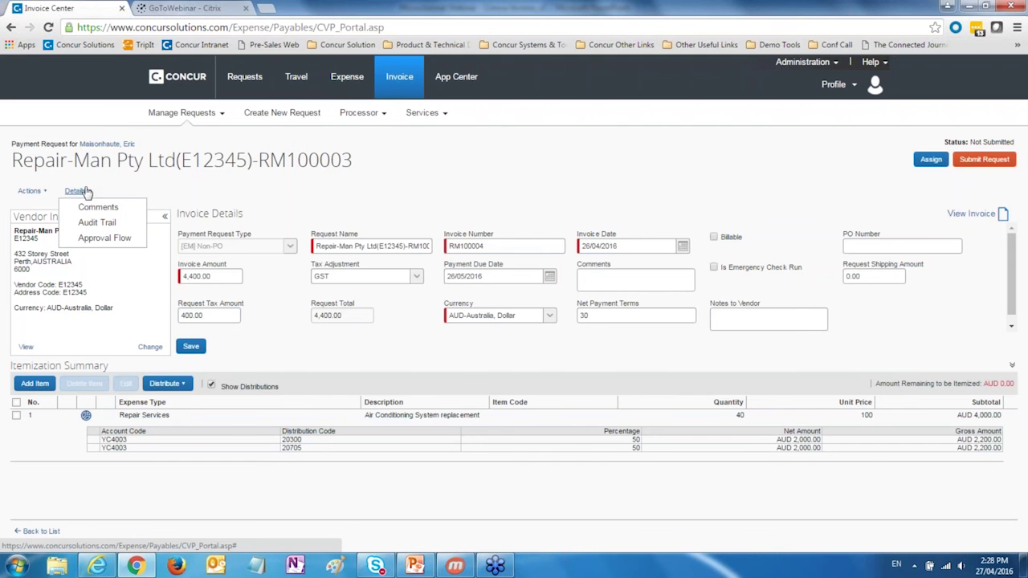
# - View the payment request's approval flow and its audit trail, leaving both unedited
pyautogui.click(100, 242)
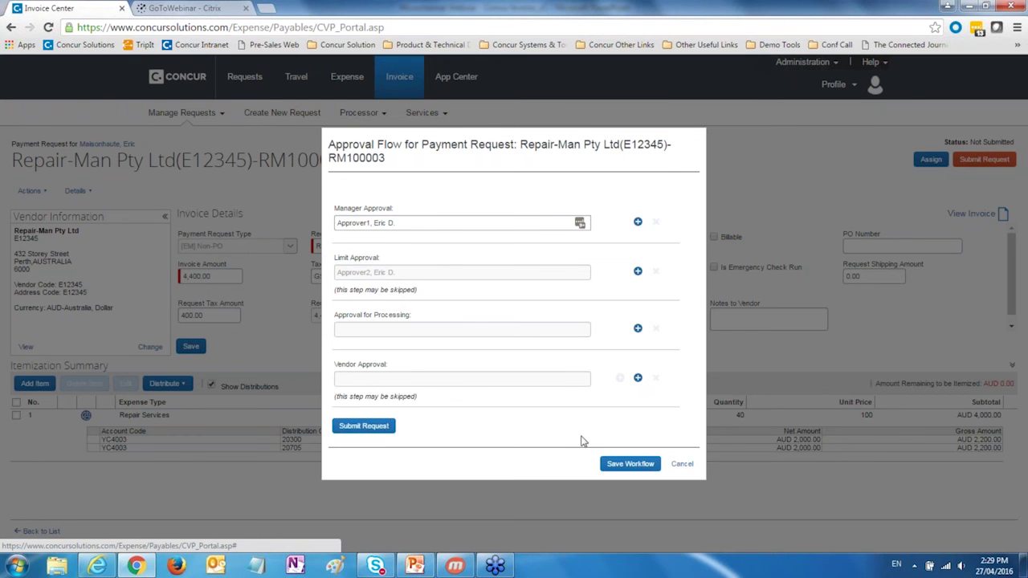
pyautogui.click(681, 466)
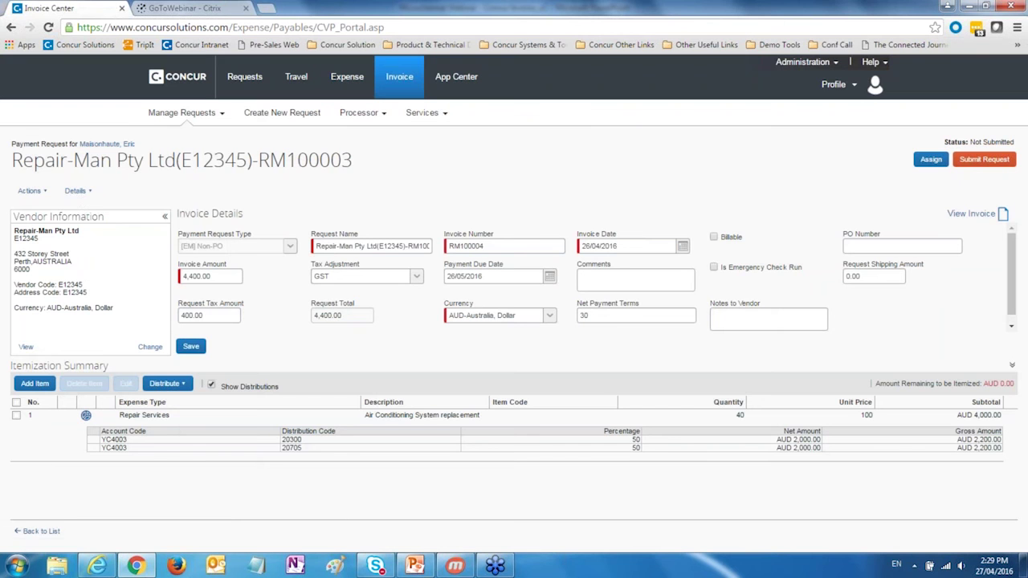
pyautogui.click(76, 193)
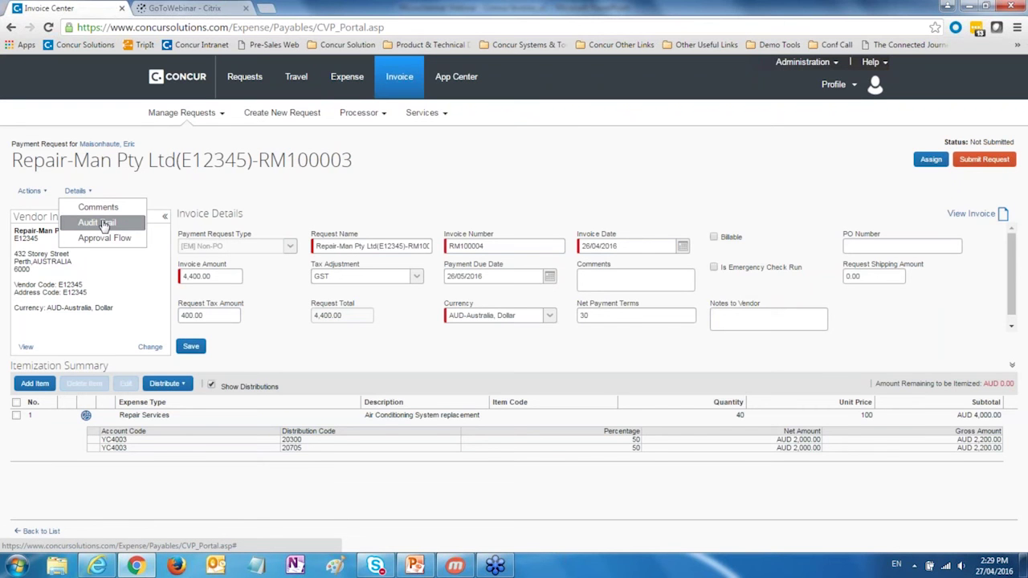
pyautogui.click(103, 225)
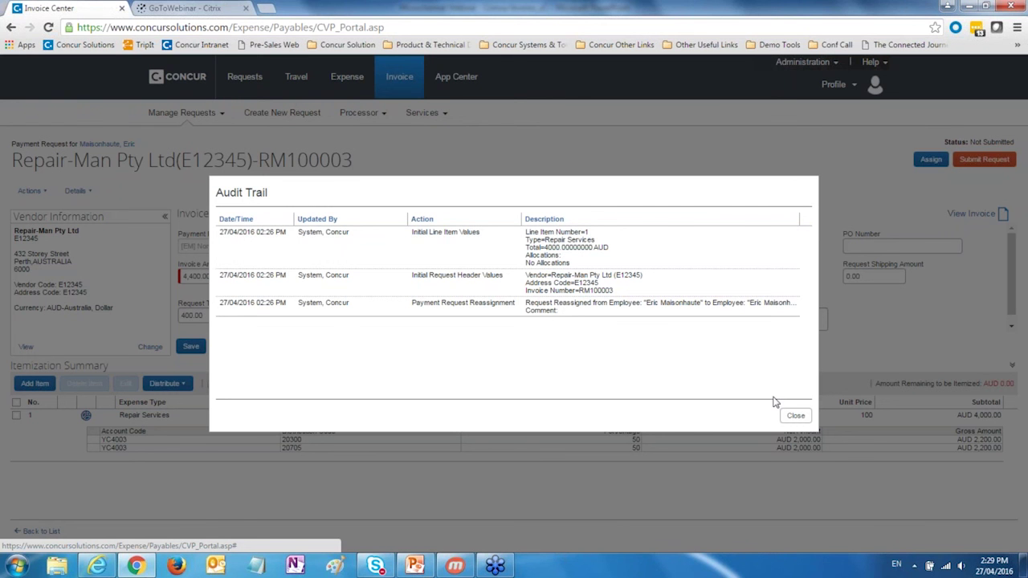
pyautogui.click(796, 418)
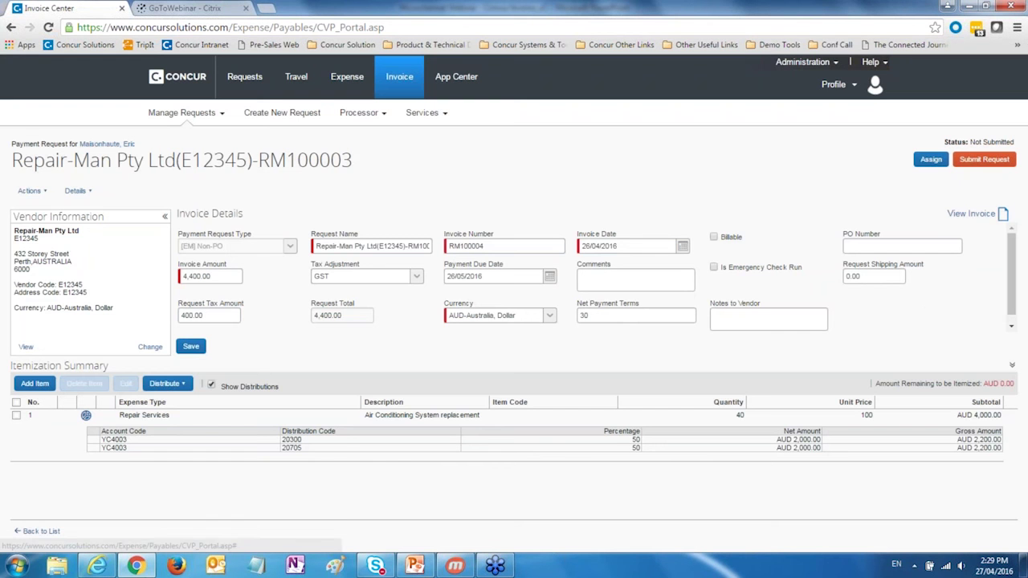
# - Submit the Repair-Man payment request for approval
pyautogui.click(993, 162)
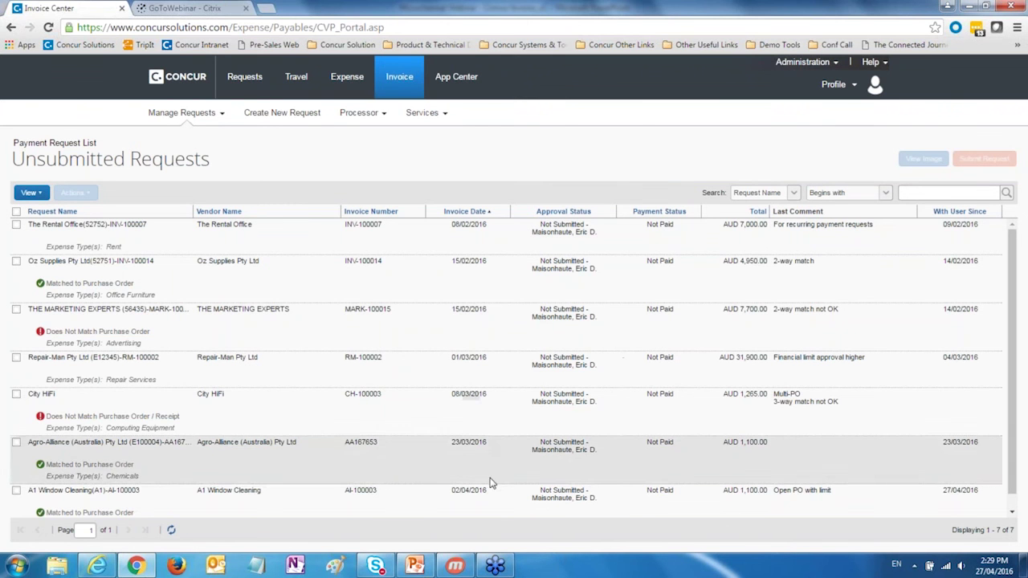
# - Switch to the mirrored phone, unlock it and open Approvals in the Concur mobile app
pyautogui.click(456, 566)
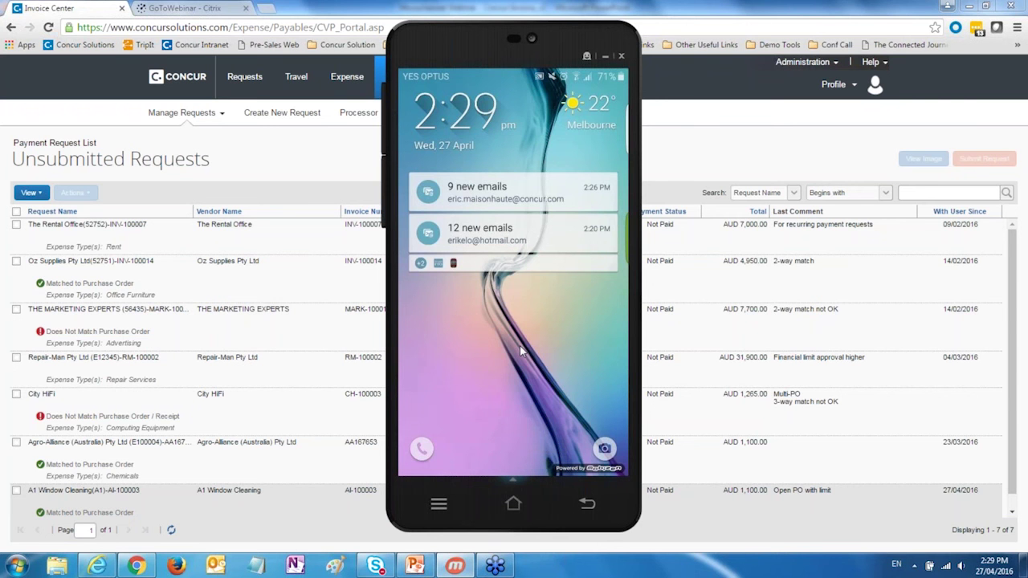
pyautogui.click(520, 351)
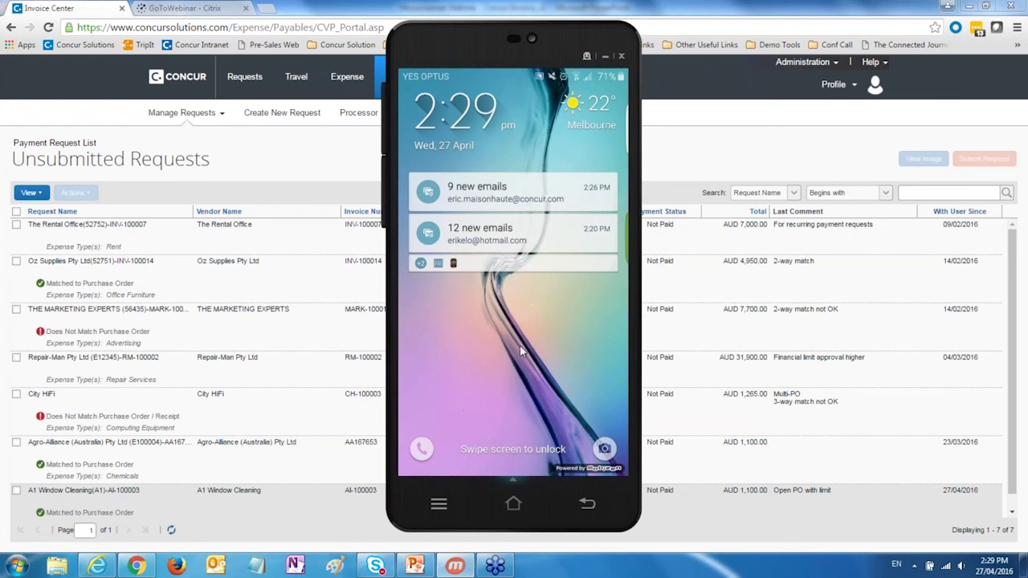
pyautogui.click(519, 345)
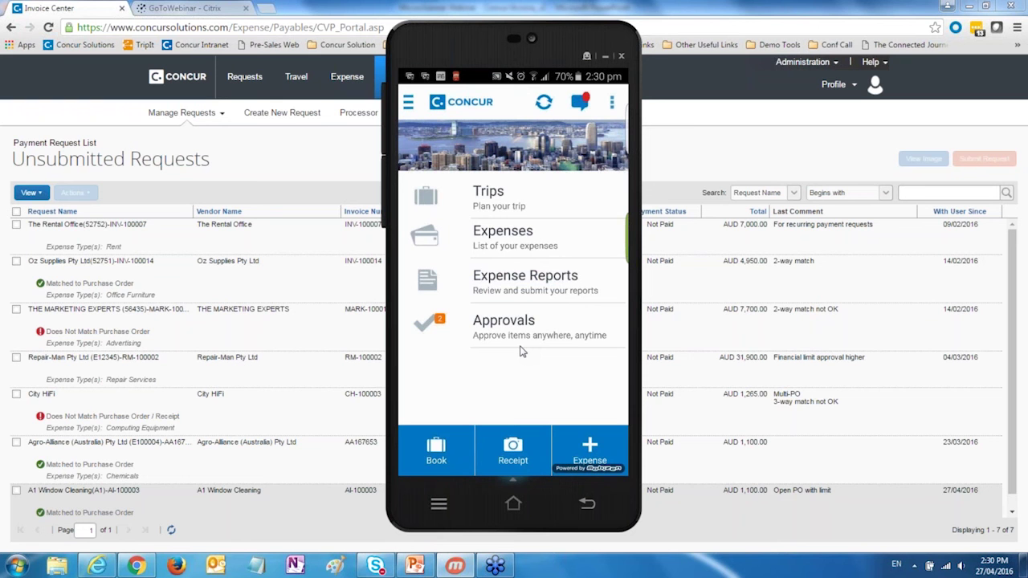
pyautogui.click(520, 351)
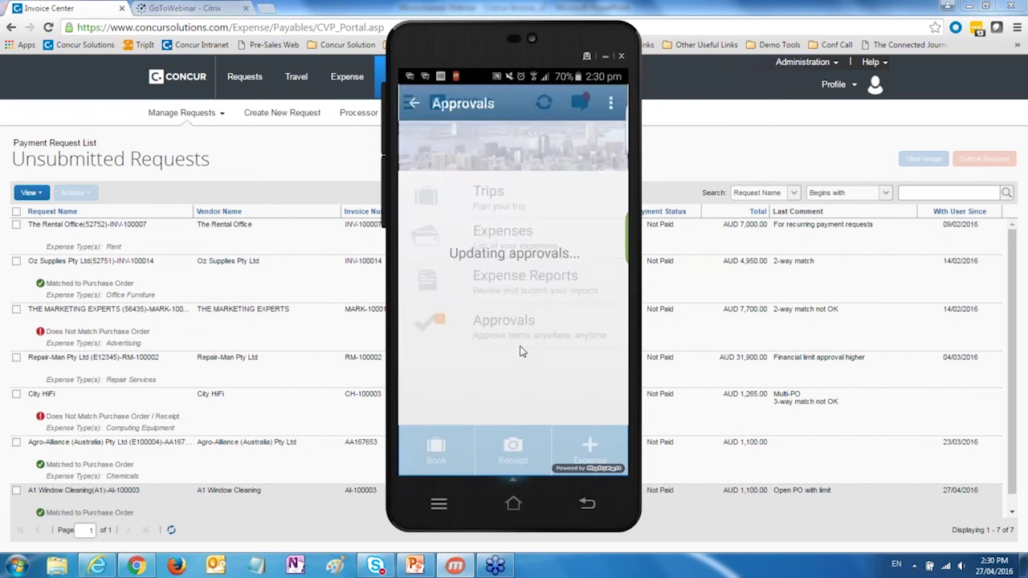